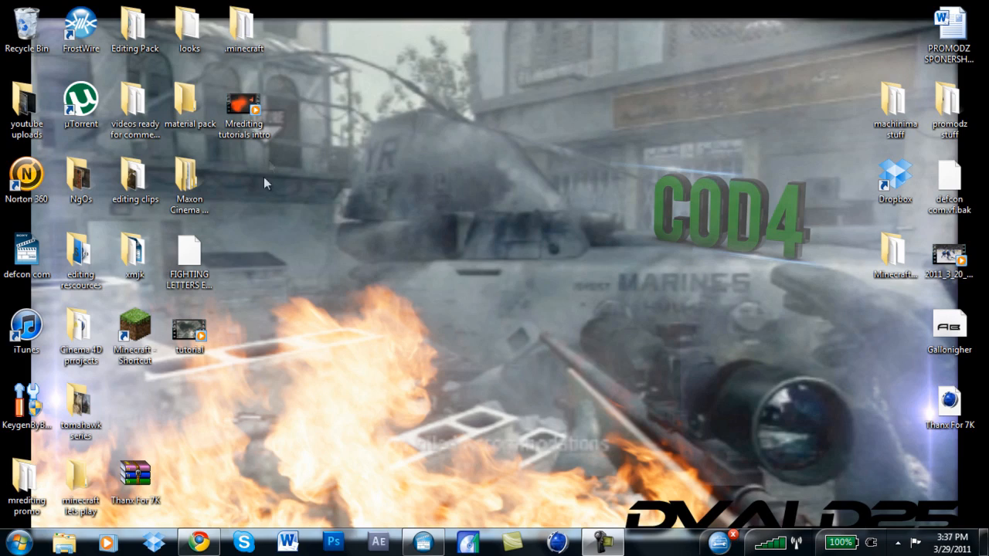
Play the desktop's tutorial clip at reduced volume, revisit the gunshot tilt effect, and close the player.
double_click(173, 332)
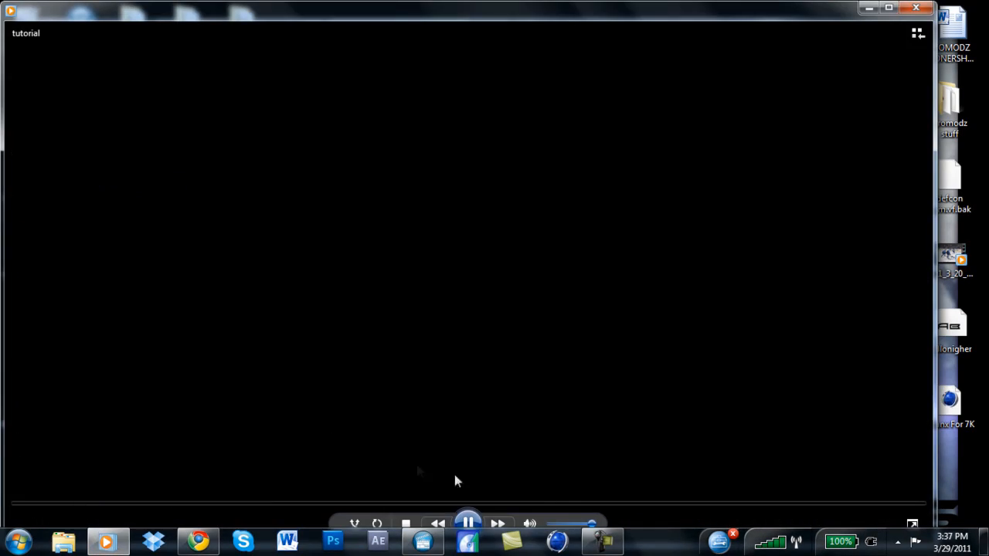
left_click(563, 525)
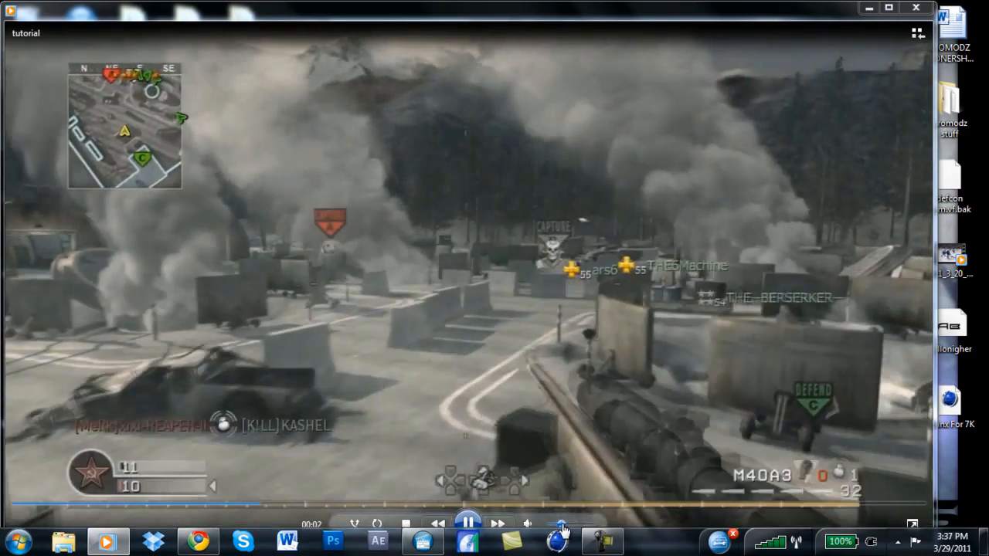
left_click(560, 524)
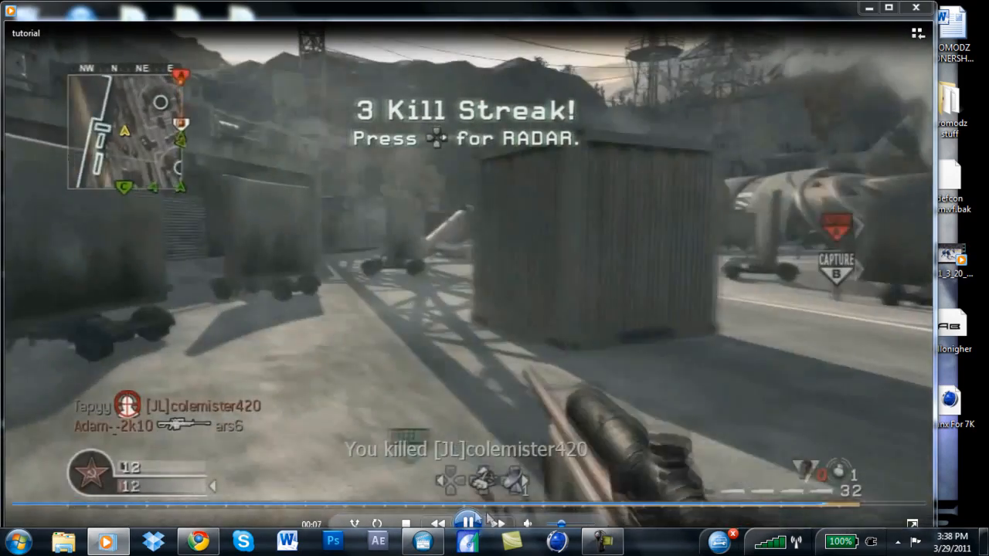
left_click(434, 504)
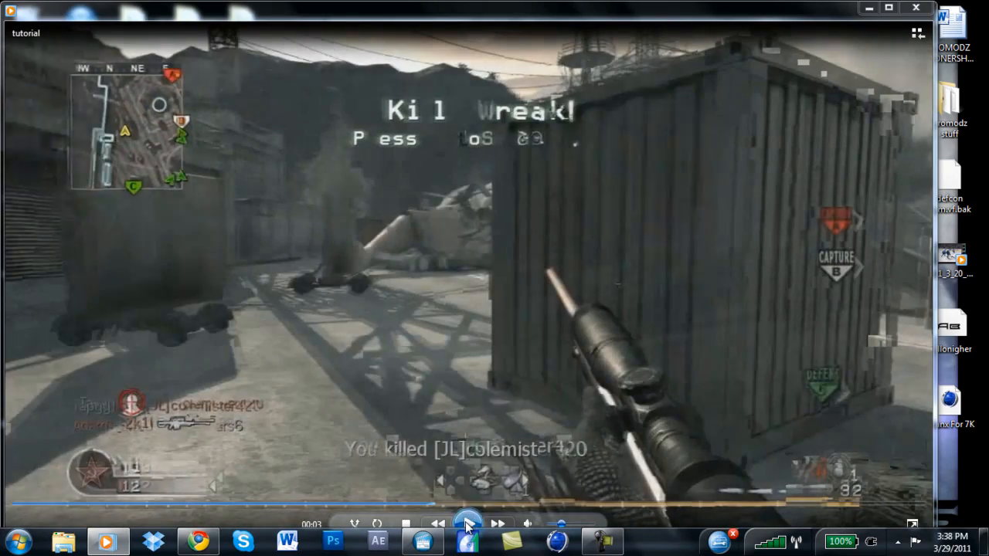
left_click(467, 525)
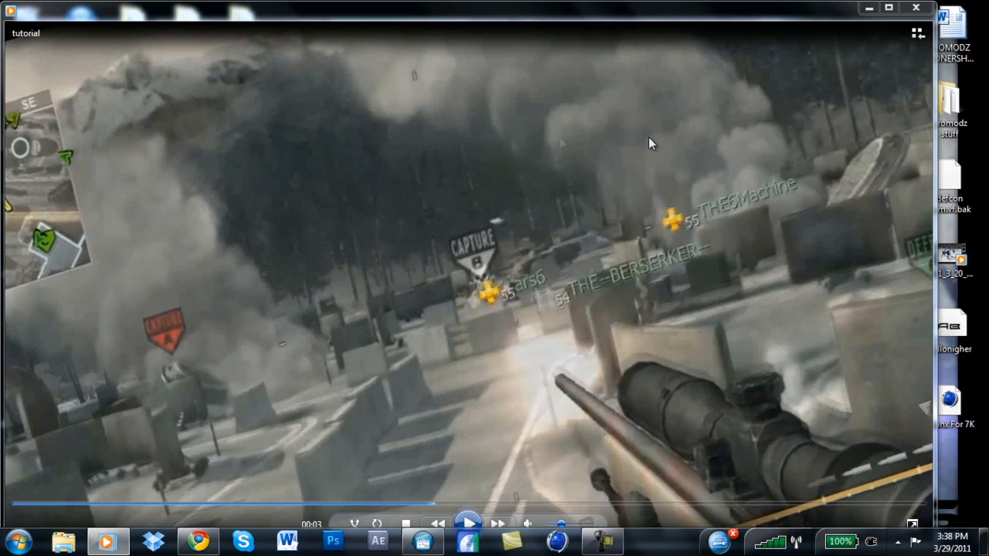
left_click(437, 524)
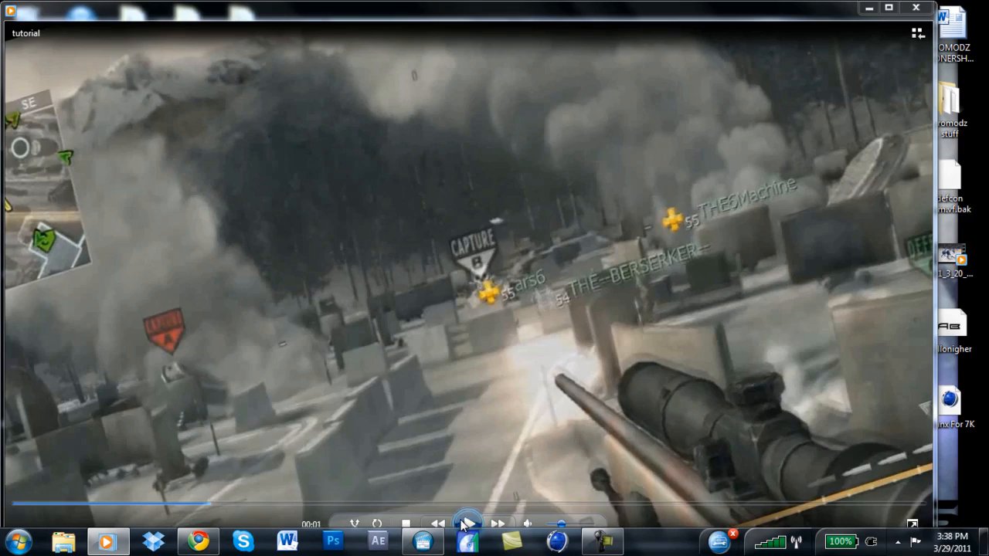
left_click(466, 525)
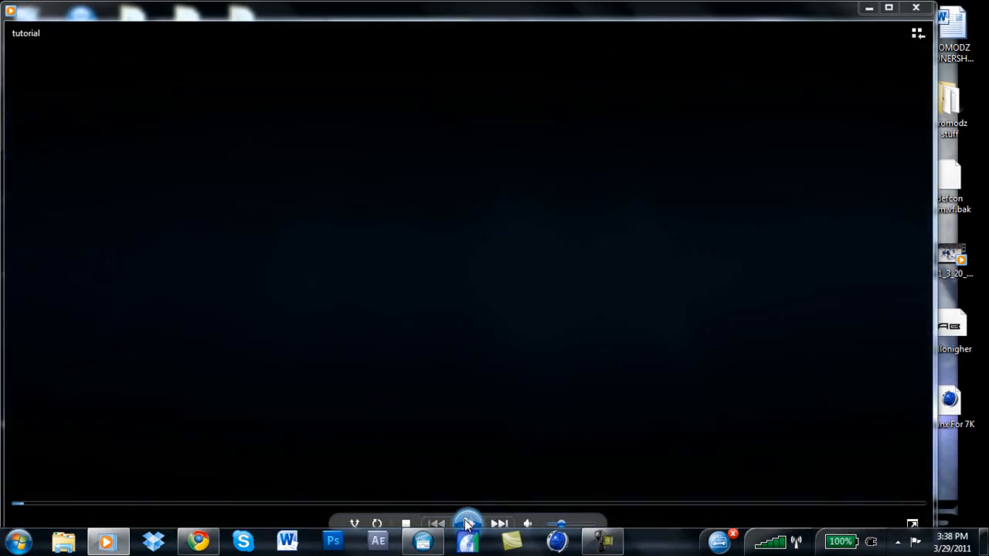
left_click(915, 7)
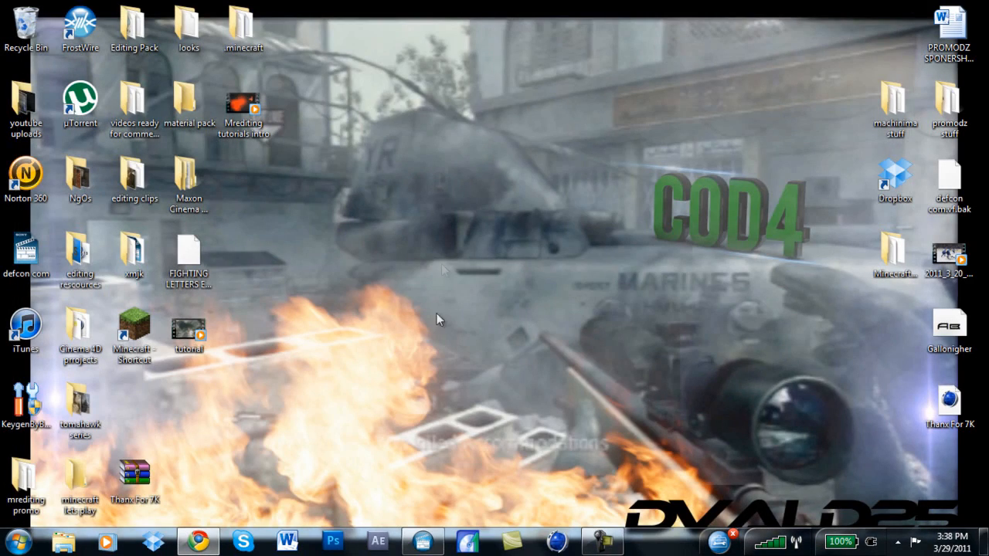
Switch to Vegas Movie Studio and delete the video clip's pan/crop keyframes after the first one, around 00:00:03.28 to 00:00:04.18.
left_click(423, 541)
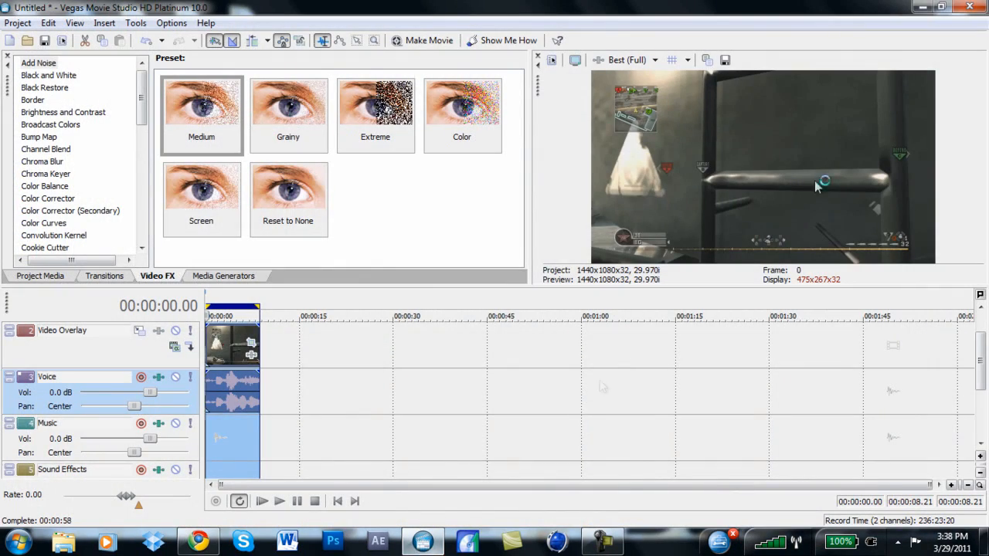
left_click(235, 348)
left_click(252, 343)
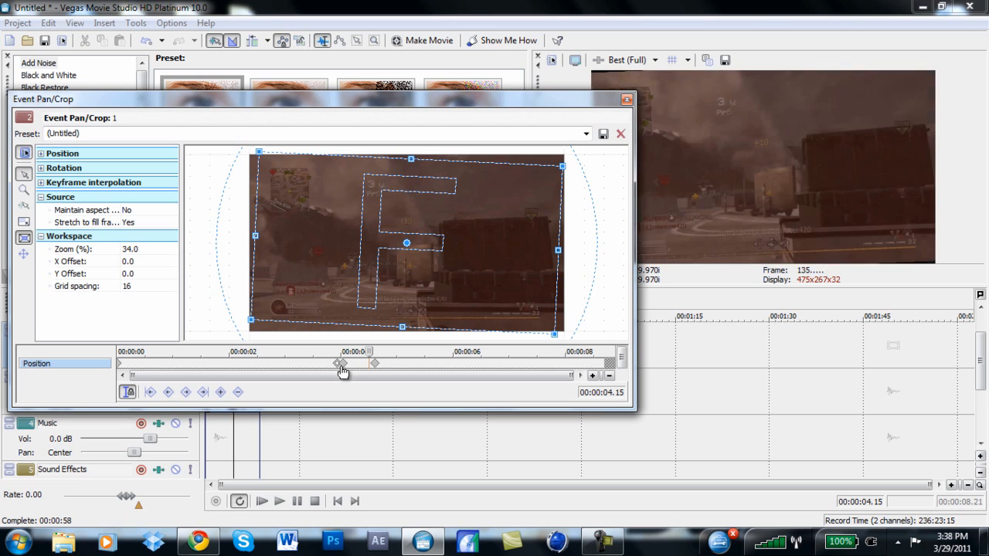
left_click(338, 363)
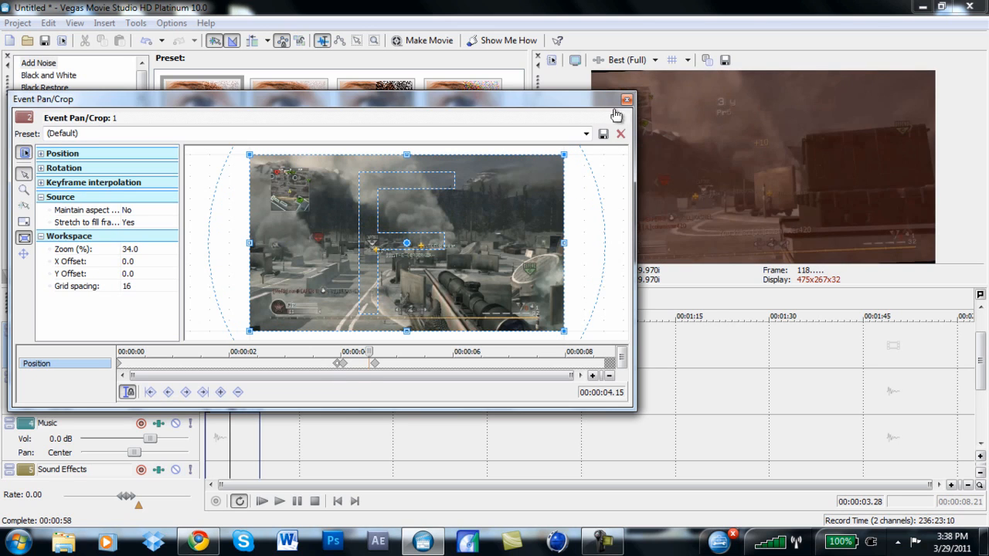
left_click(342, 364)
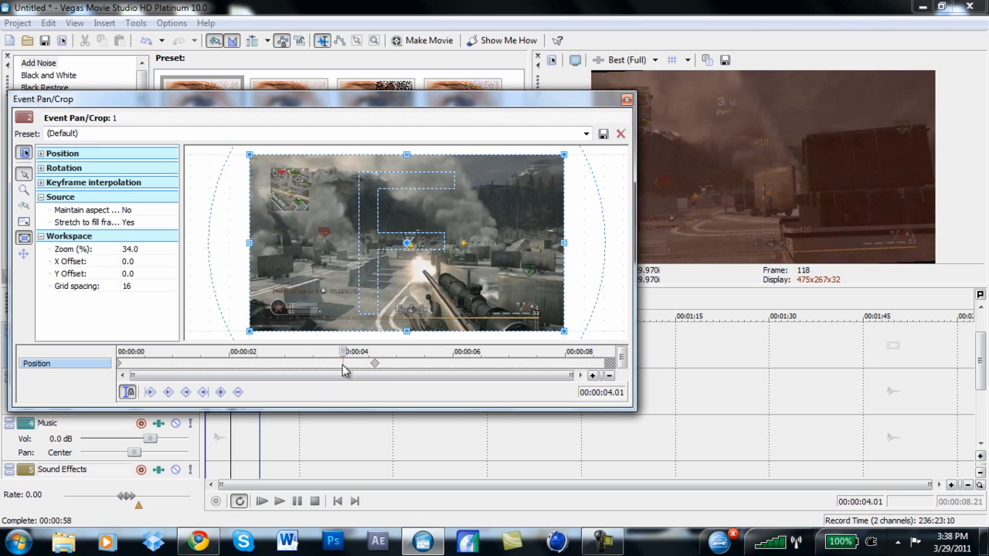
left_click(375, 366)
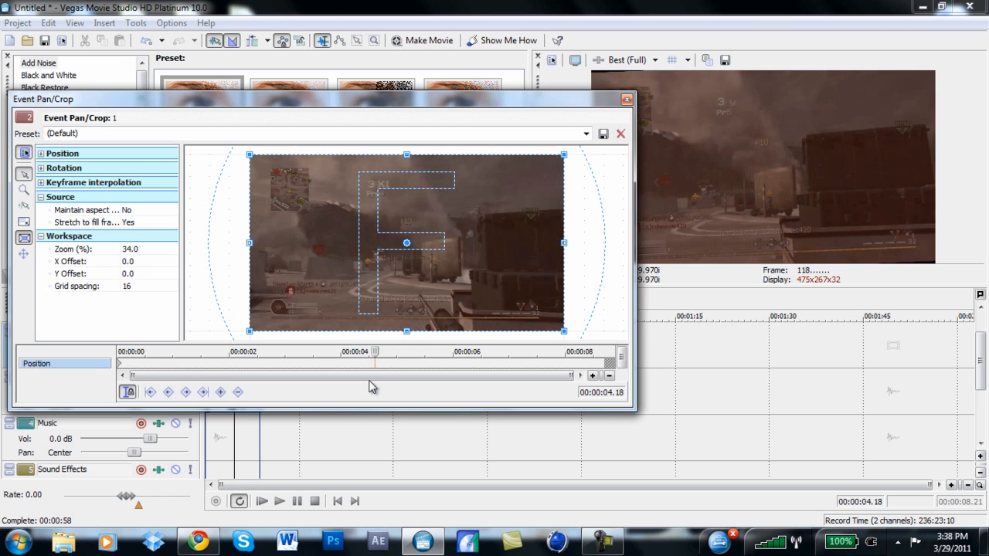
left_click(626, 100)
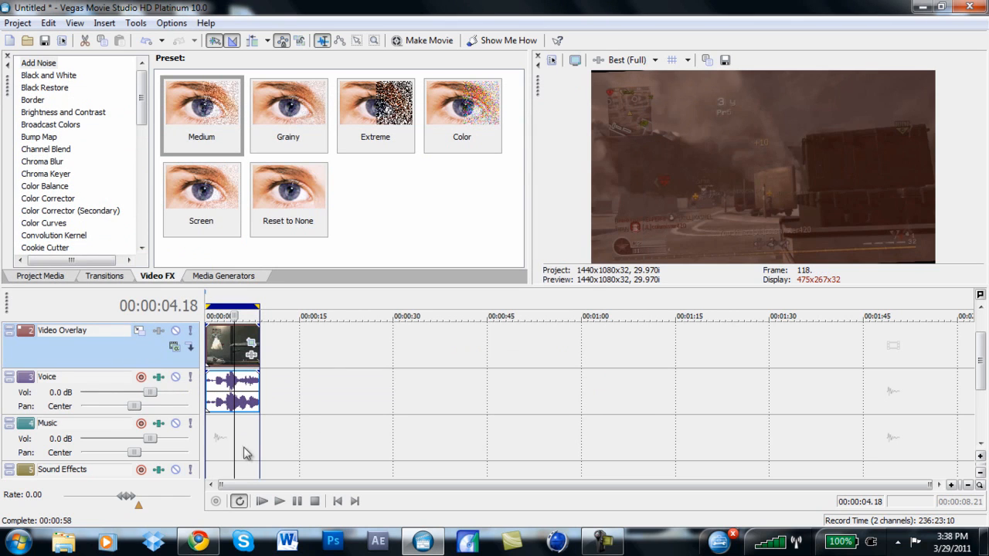
Clear the timeline's loop region and return the cursor to the start of the project.
left_click(299, 432)
left_click_drag(256, 307, 198, 313)
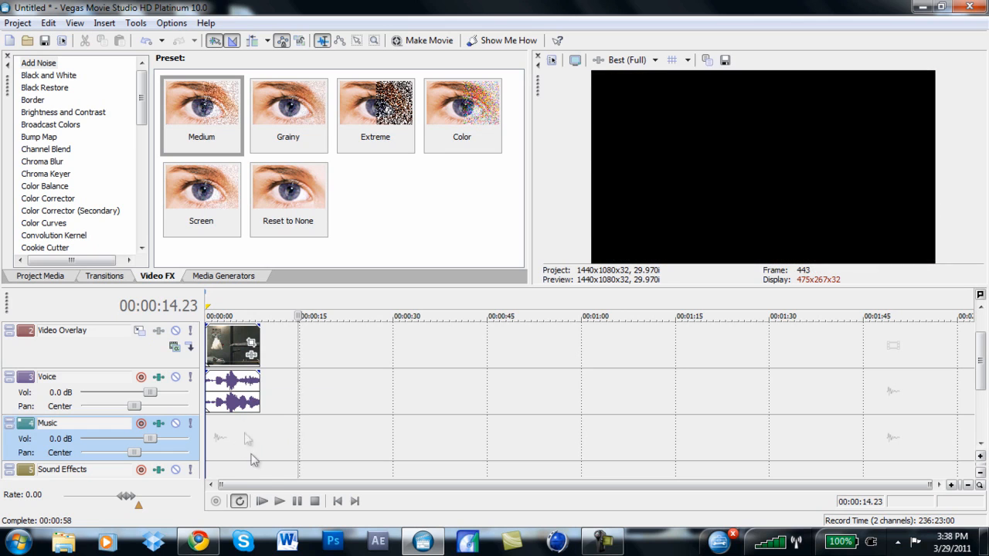
left_click(337, 500)
left_click(18, 23)
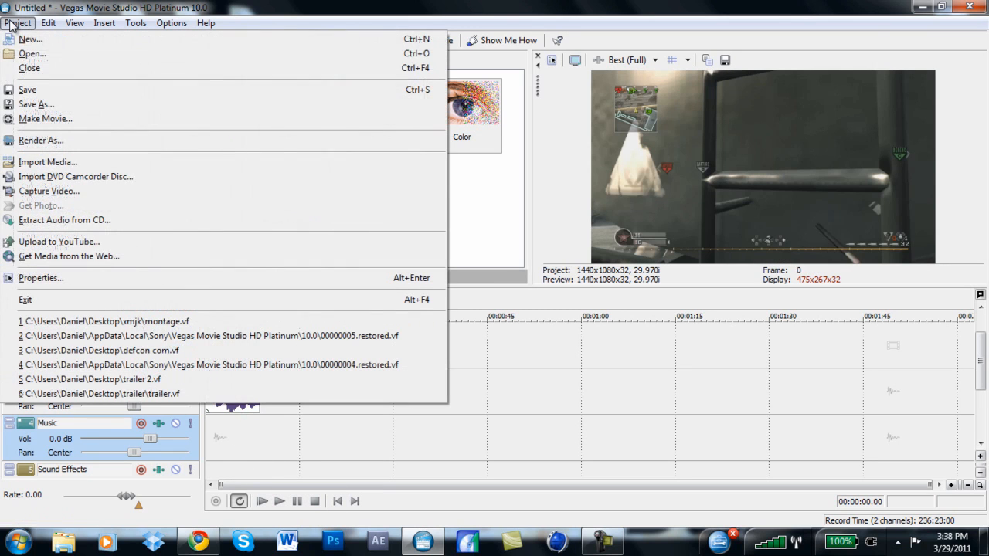
left_click(18, 22)
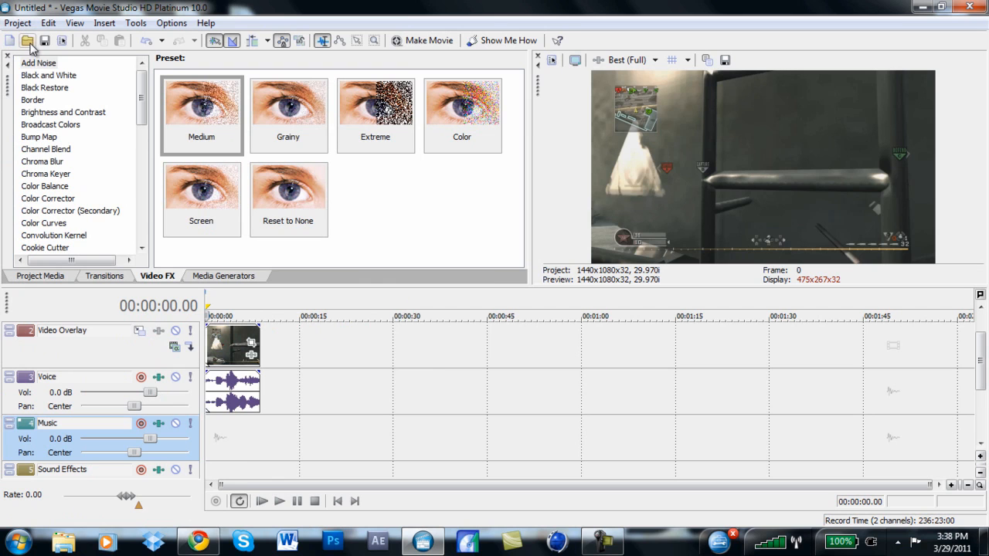
left_click(28, 41)
left_click(855, 12)
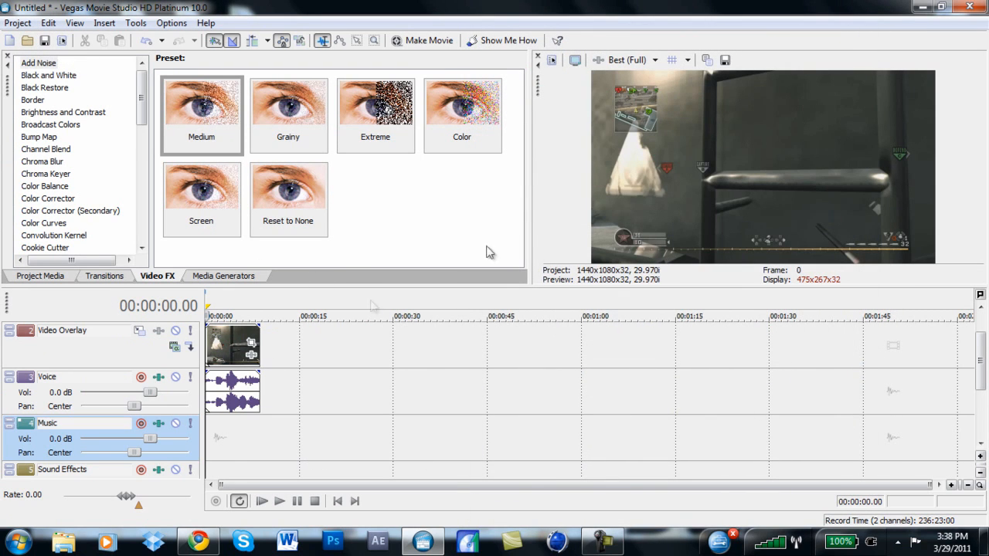
Widen the video preview area and open Event Pan/Crop for the overlay clip in a taller window.
left_click_drag(528, 201, 436, 199)
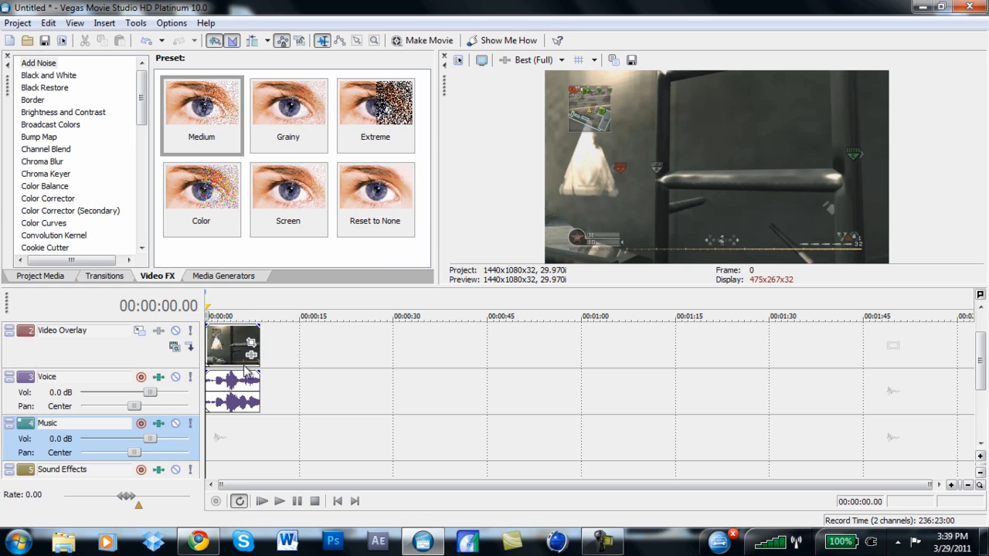
scroll(249, 354, "up", 6)
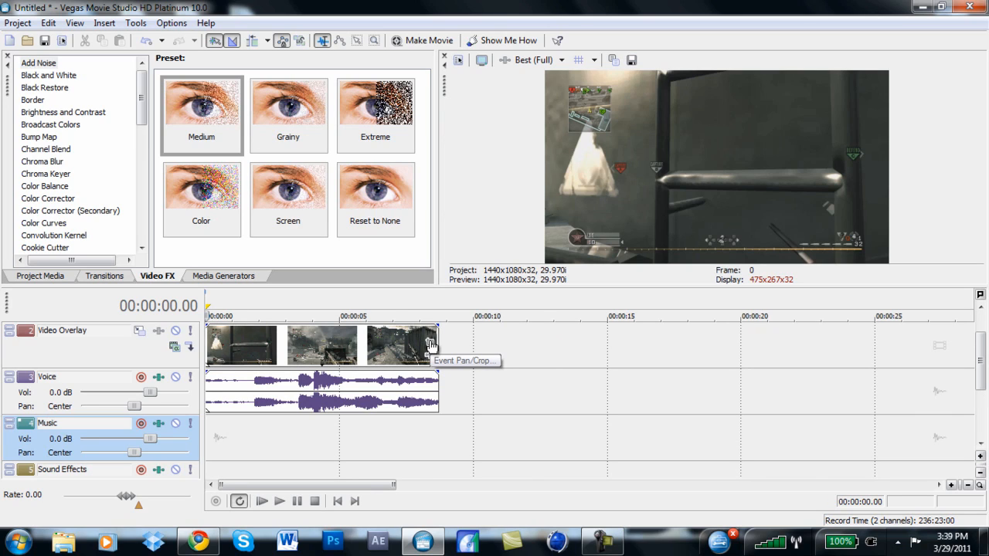
left_click(431, 344)
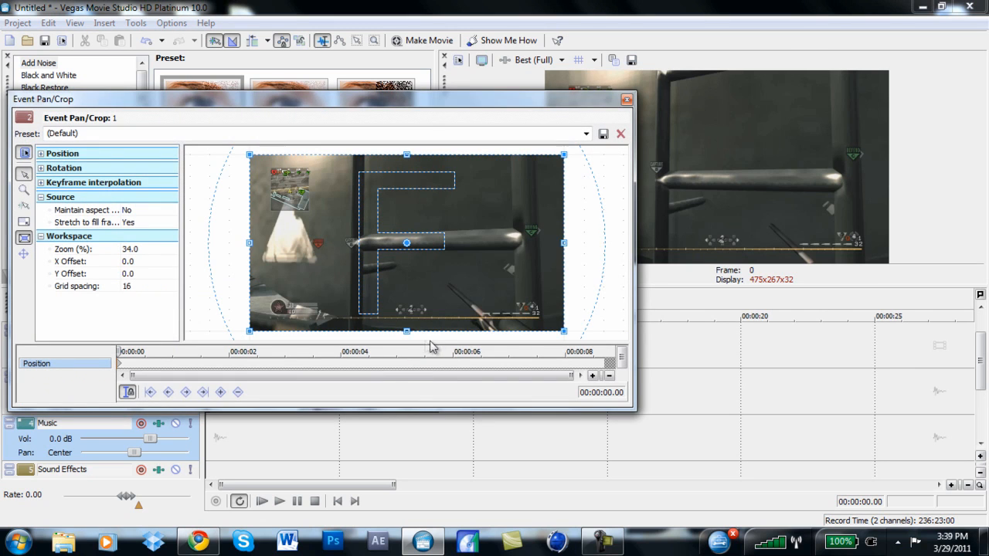
left_click_drag(409, 407, 409, 474)
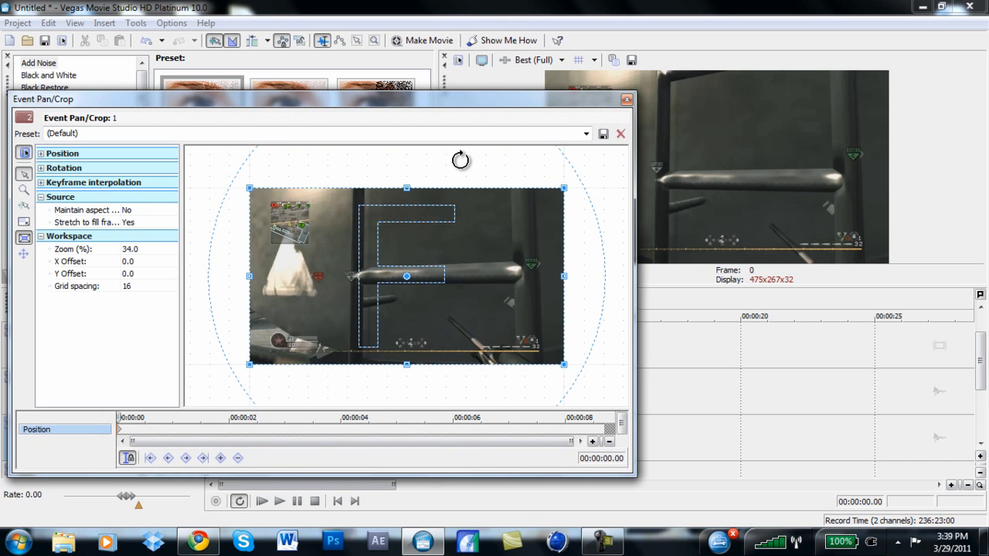
Try resizing the crop frame vertically, and restore it with the (Default) preset.
left_click_drag(406, 364, 408, 191)
left_click(586, 133)
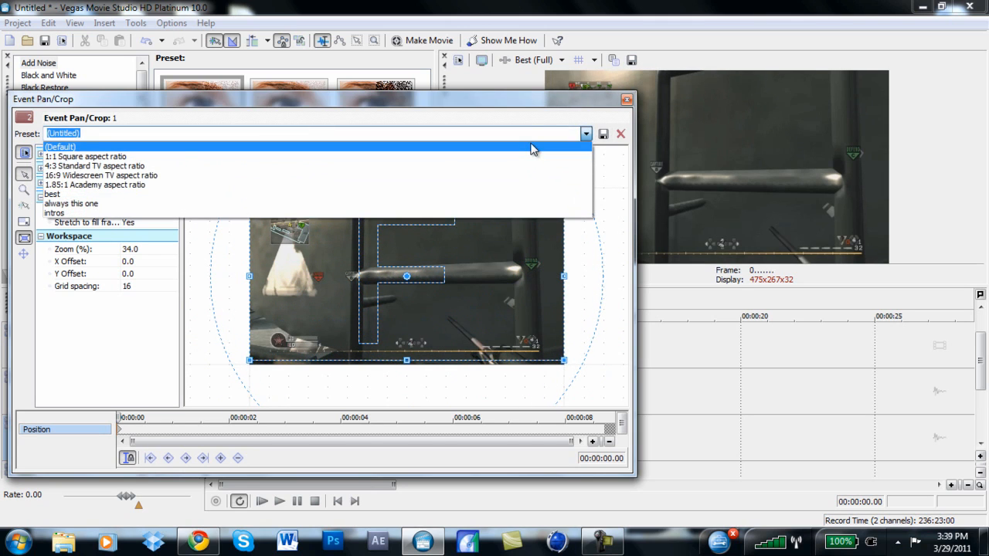
left_click(531, 147)
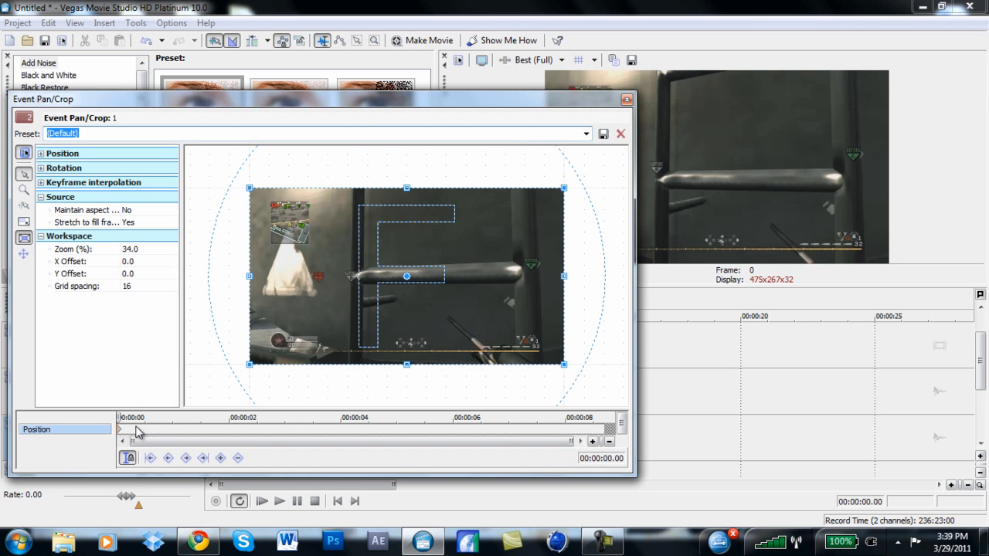
Rotate the crop frame clockwise at the gunshot, 00:00:04.01, and make it smaller than the full picture while keeping the preview uncovered.
left_click_drag(118, 418, 201, 404)
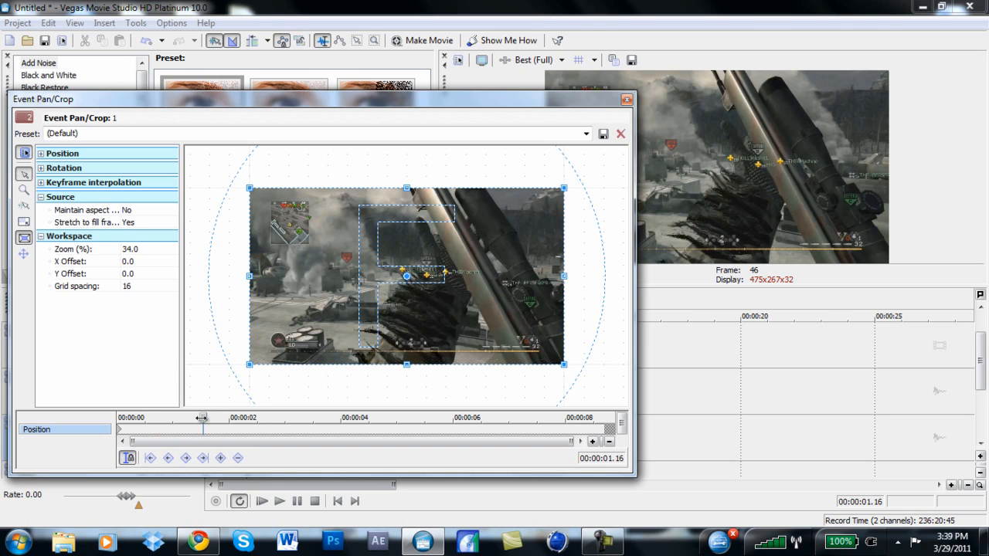
left_click_drag(208, 418, 343, 405)
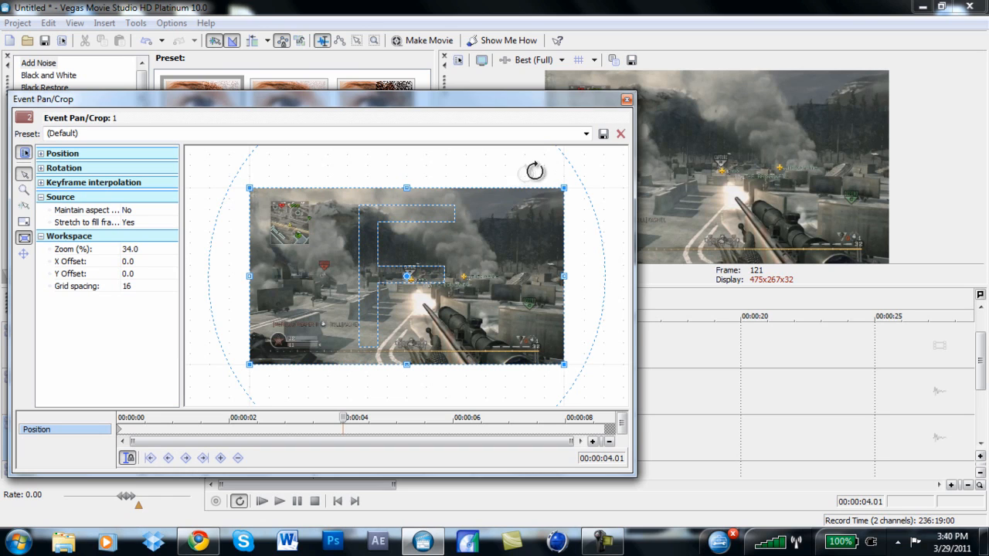
left_click_drag(540, 169, 503, 249)
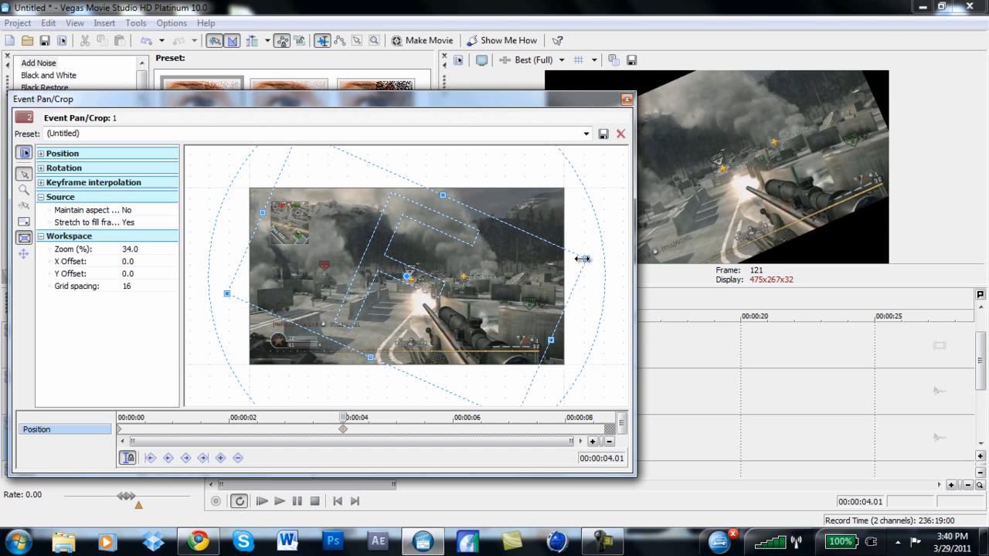
left_click_drag(586, 259, 516, 264)
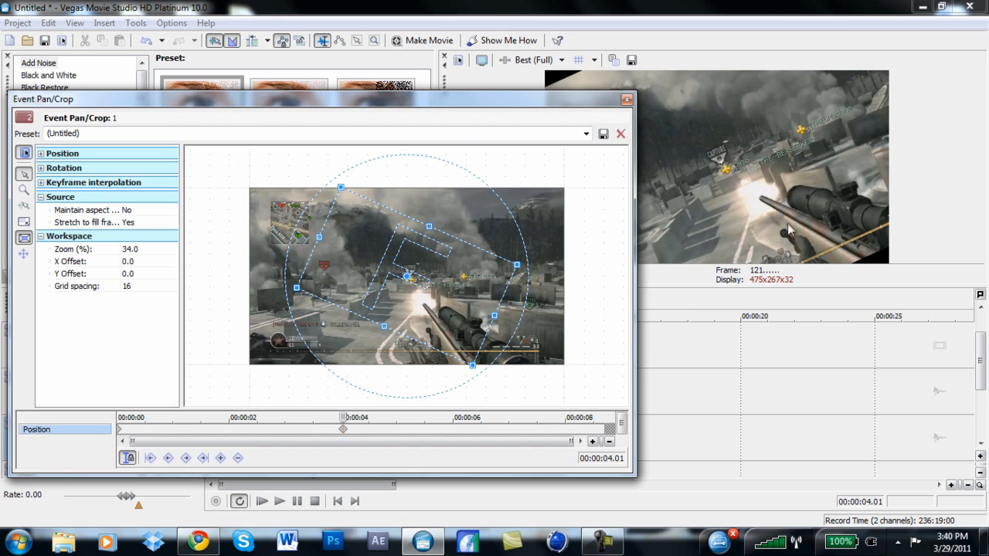
left_click_drag(515, 265, 507, 263)
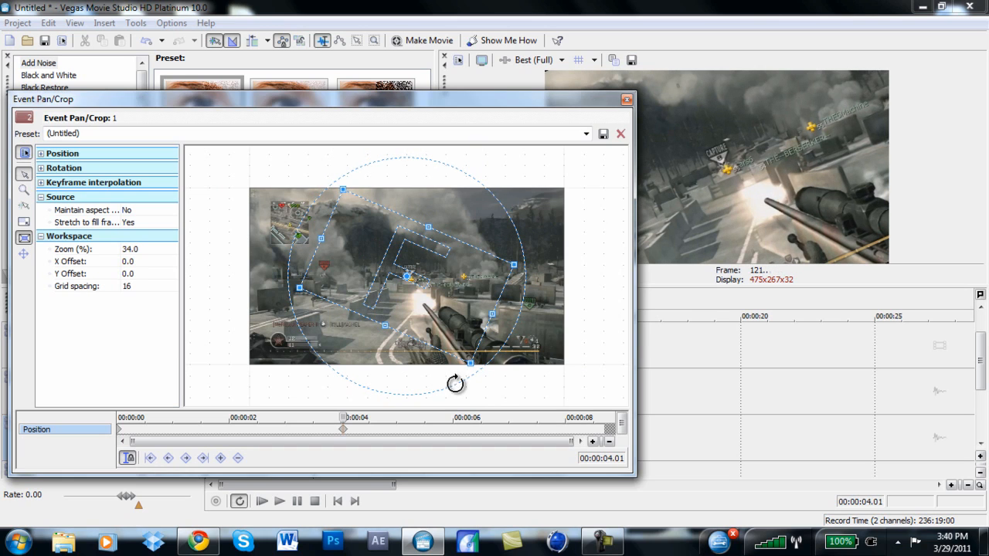
left_click_drag(479, 106, 456, 125)
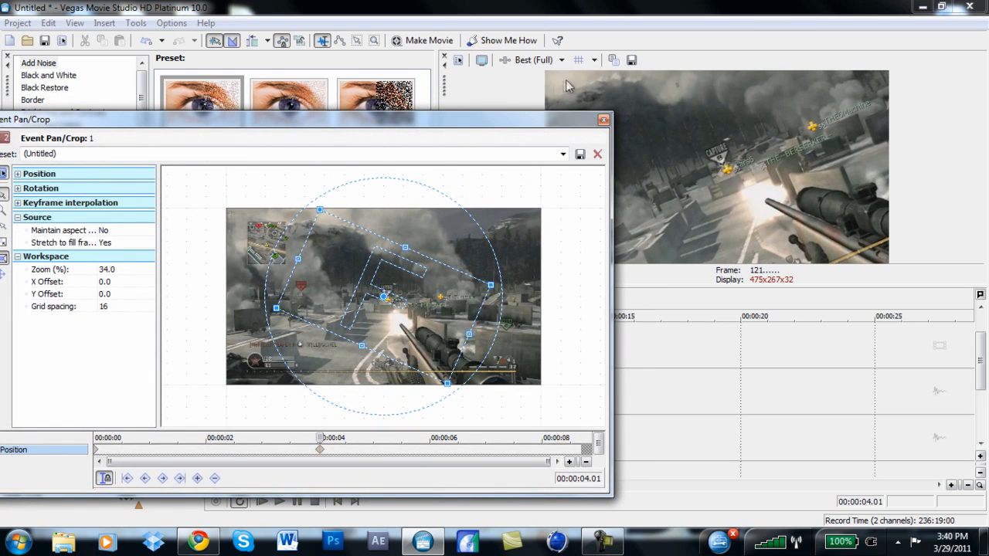
left_click_drag(489, 285, 520, 278)
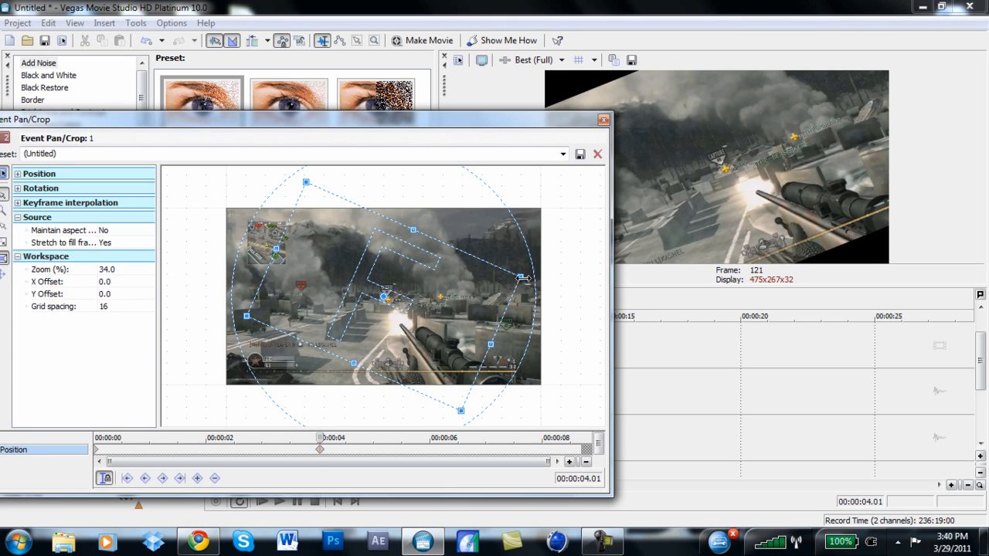
Switch the Maintain aspect ratio option to Yes and back to No.
left_click(106, 231)
left_click(107, 240)
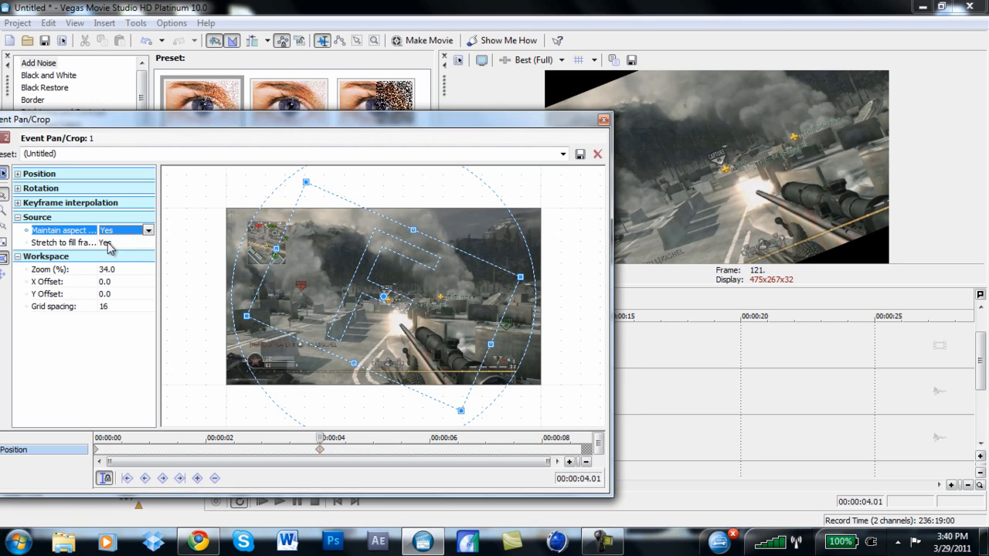
left_click(108, 237)
left_click(112, 255)
Shrink the tilted crop frame at 00:00:04.01 further for a tighter zoom on the gunshot.
left_click_drag(520, 276, 498, 280)
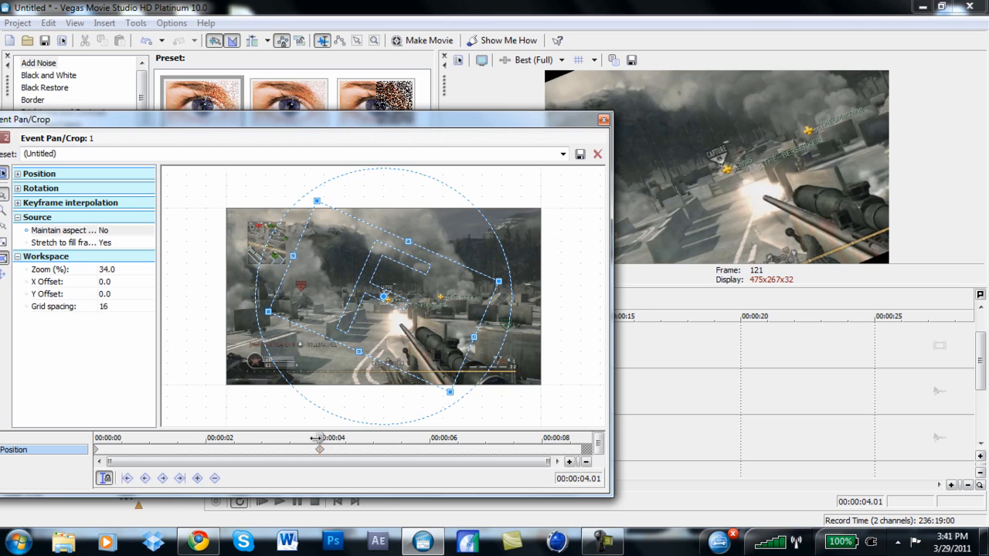
key("space")
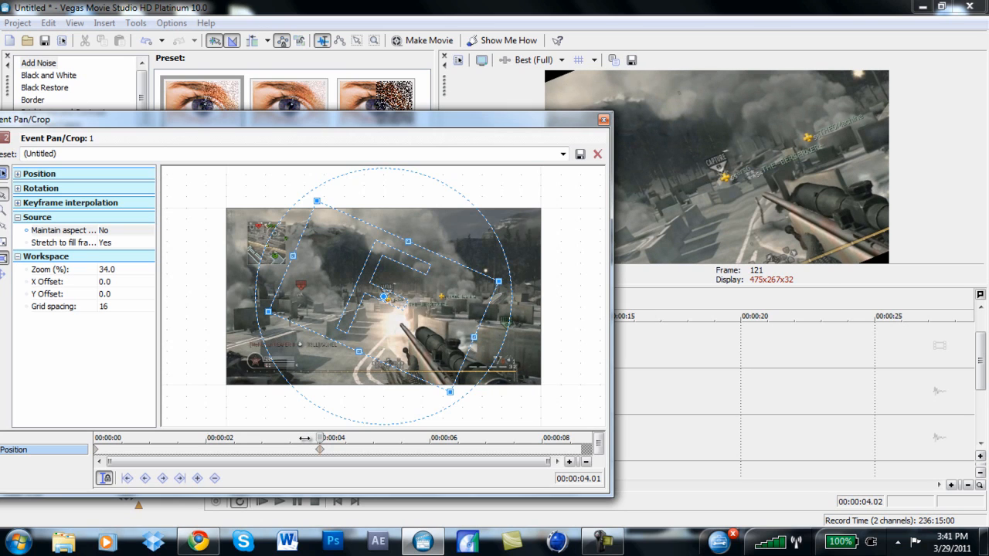
Apply the (Default) preset at 00:00:03.28, just before the gunshot keyframe, so the tilt starts from the full picture.
left_click(313, 438)
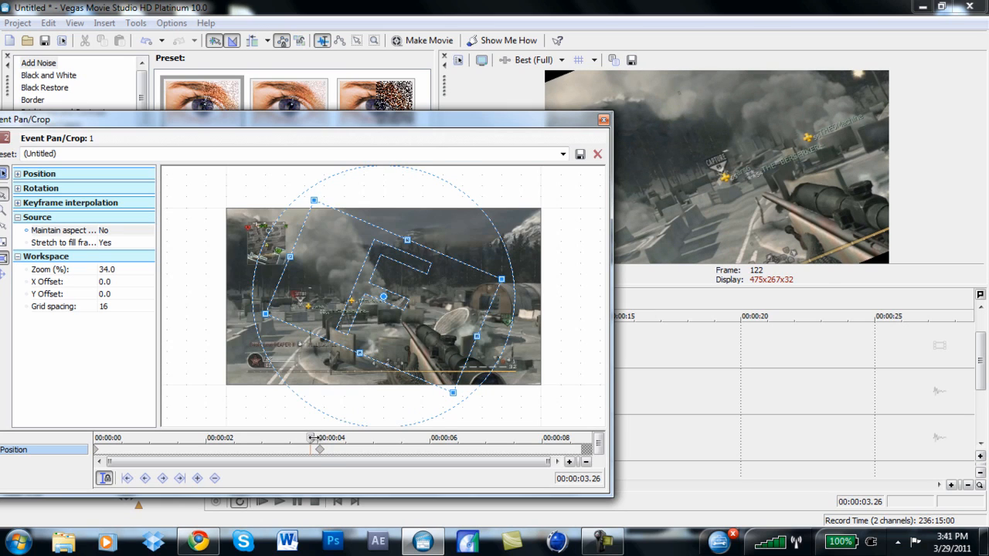
left_click(302, 438)
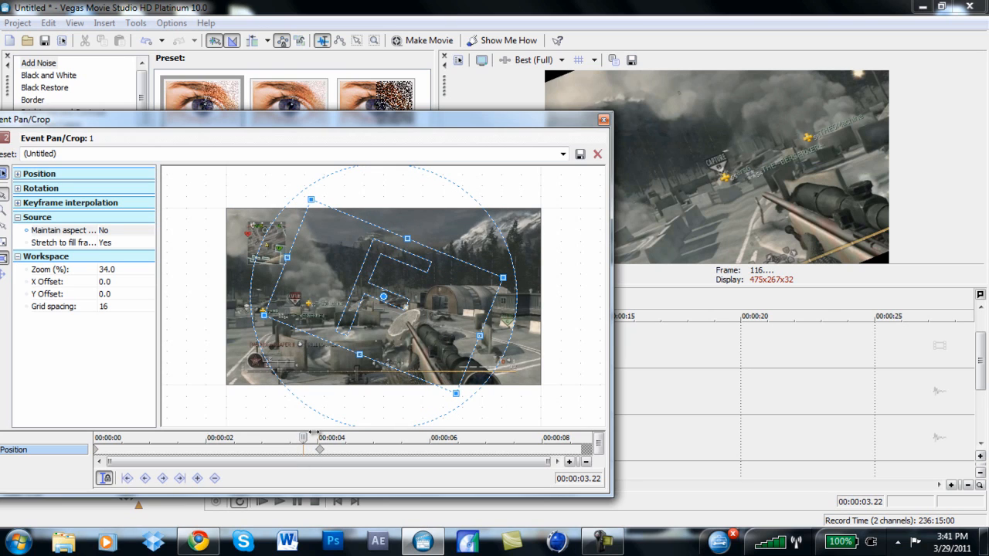
left_click(303, 438)
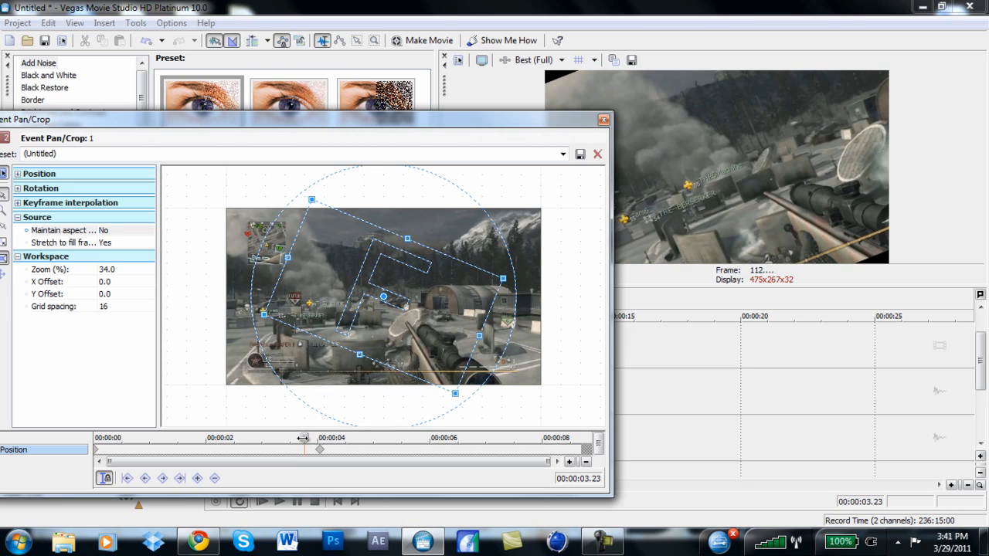
left_click(314, 438)
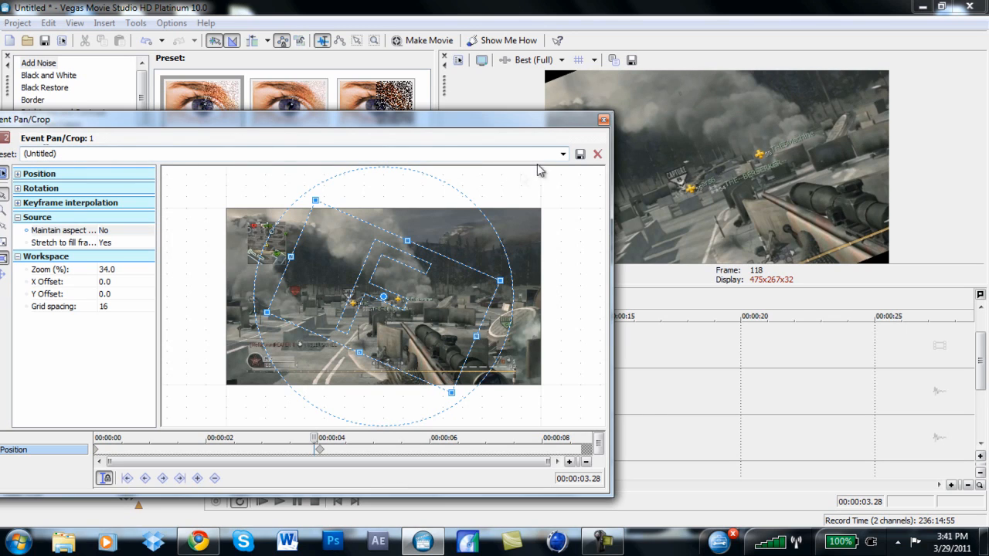
left_click(563, 155)
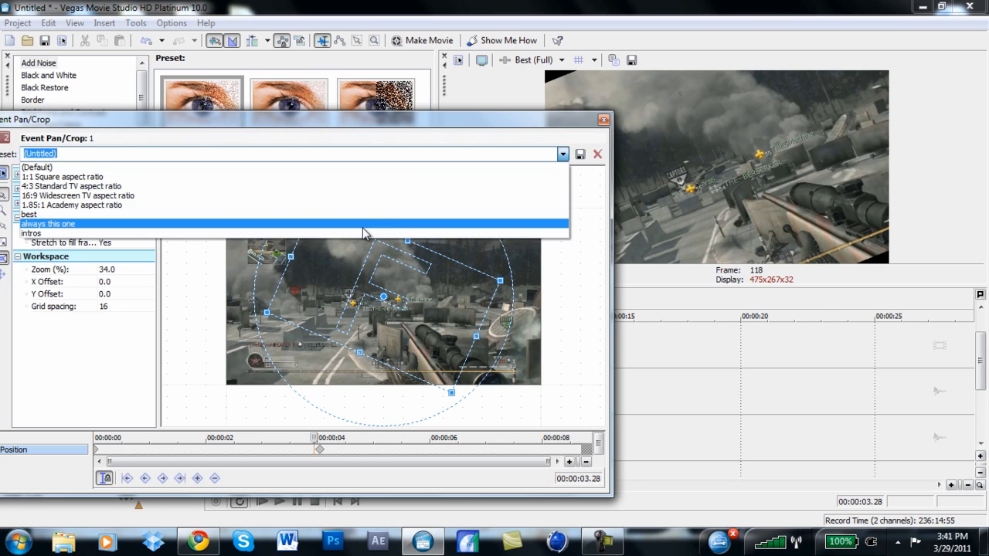
left_click(174, 167)
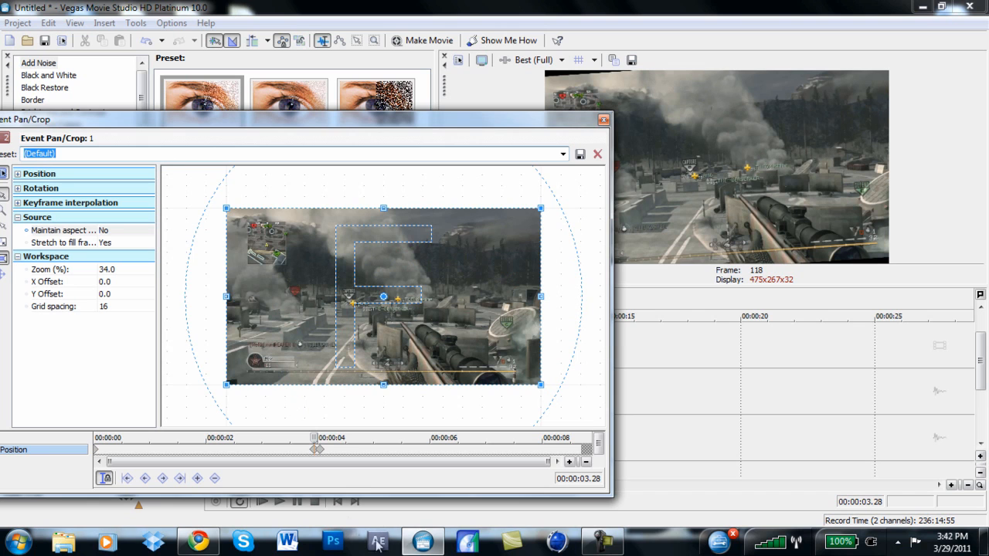
Apply the (Default) preset at 00:00:05.06 to return to the full picture after the shot, and close Event Pan/Crop.
left_click_drag(315, 437, 385, 437)
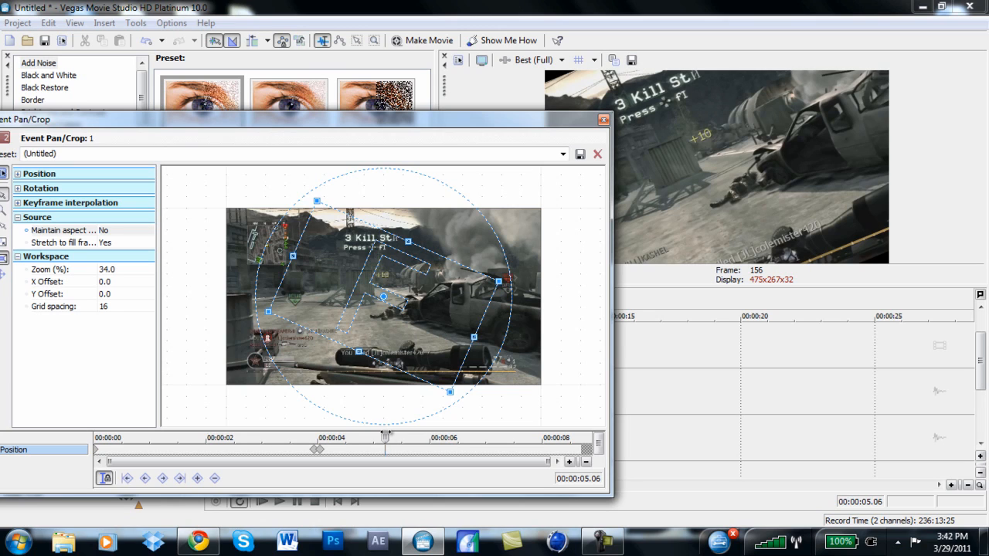
left_click(562, 154)
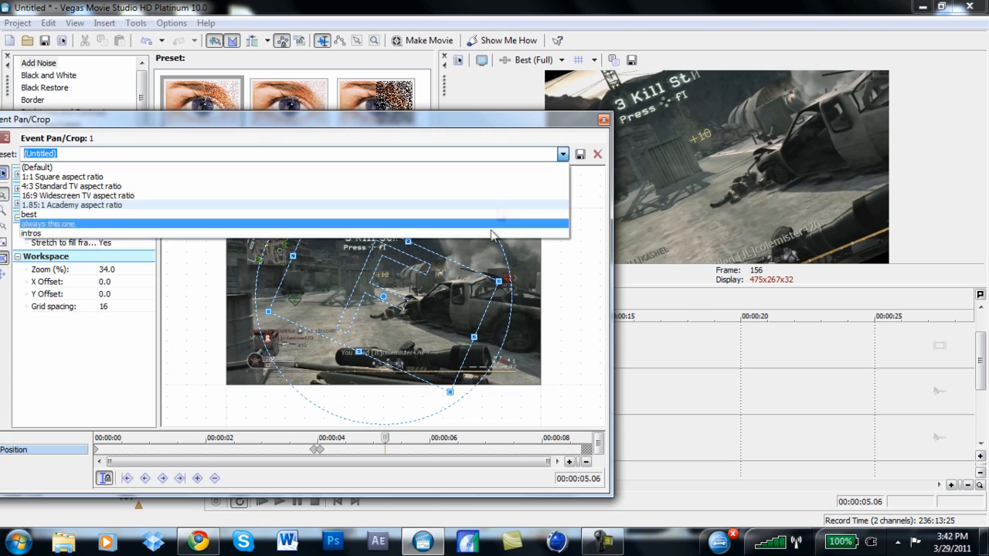
left_click(498, 169)
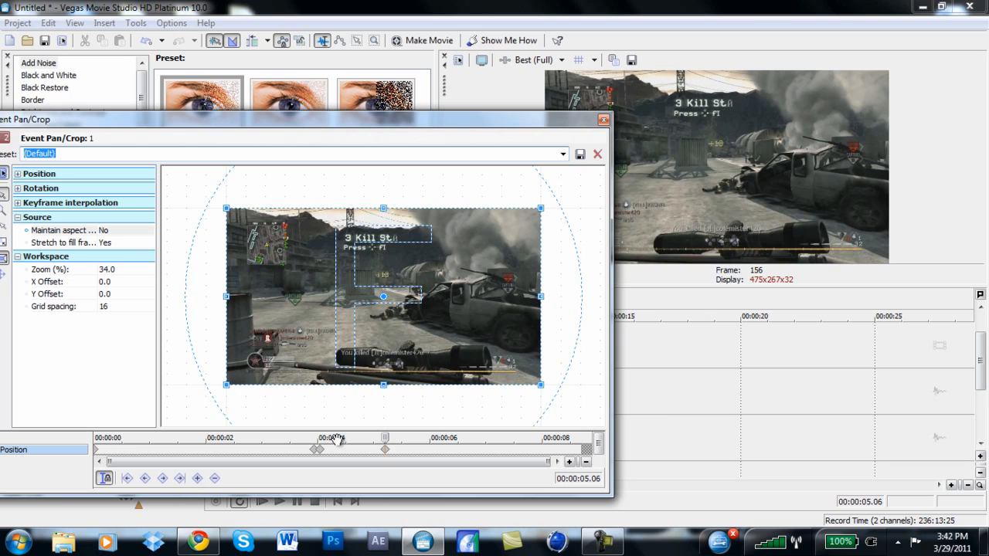
left_click(603, 120)
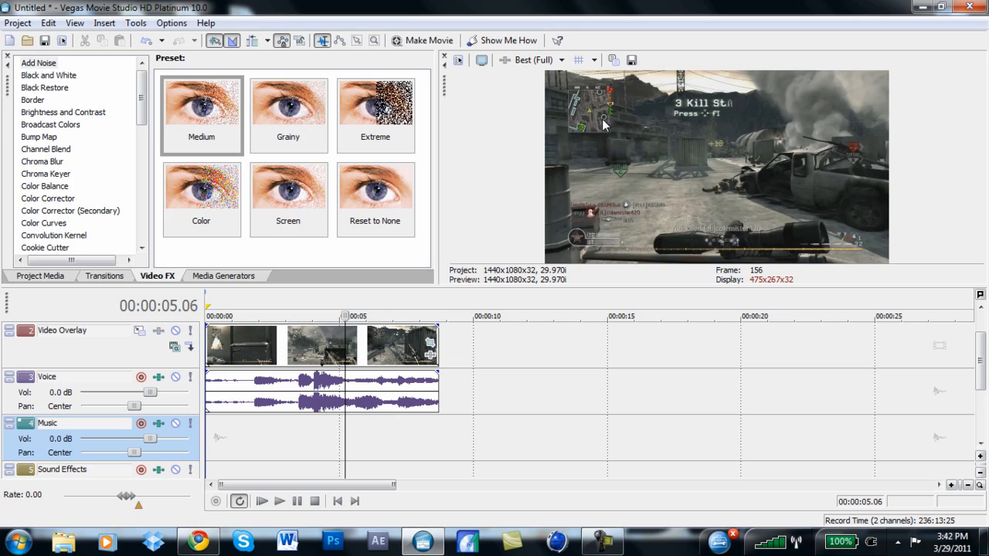
left_click(603, 540)
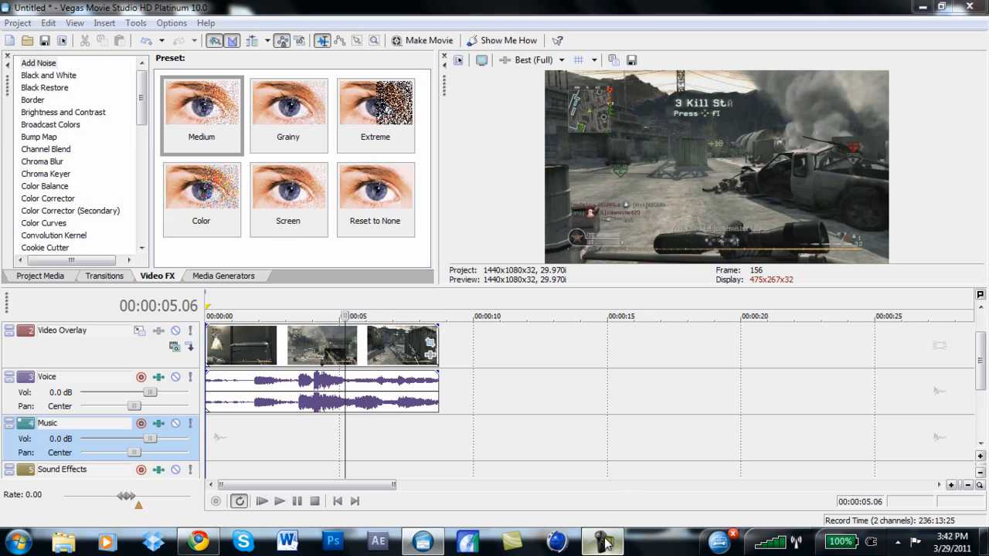